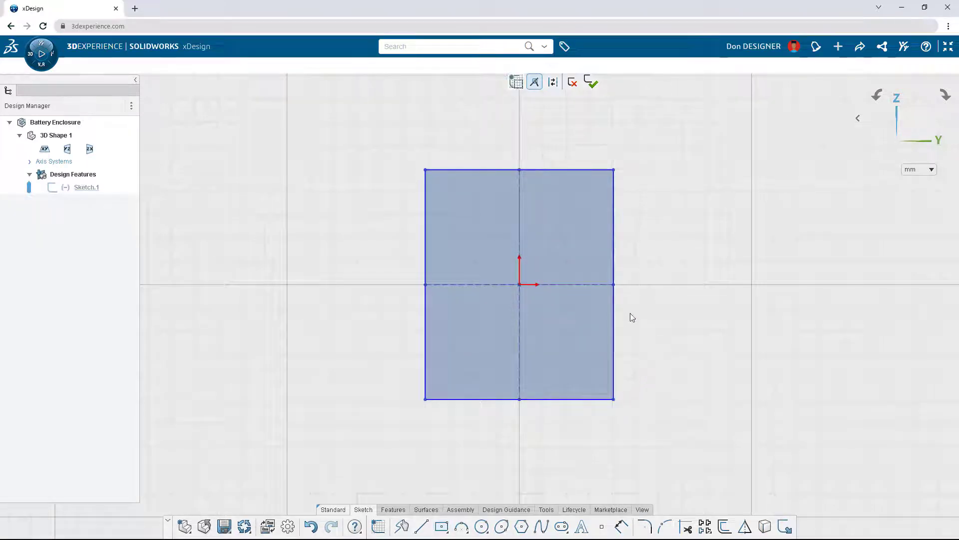
Convert the rectangle's straight side into an outward-bulging arc and start the sketch fillet for the profile.
click(614, 299)
click(653, 363)
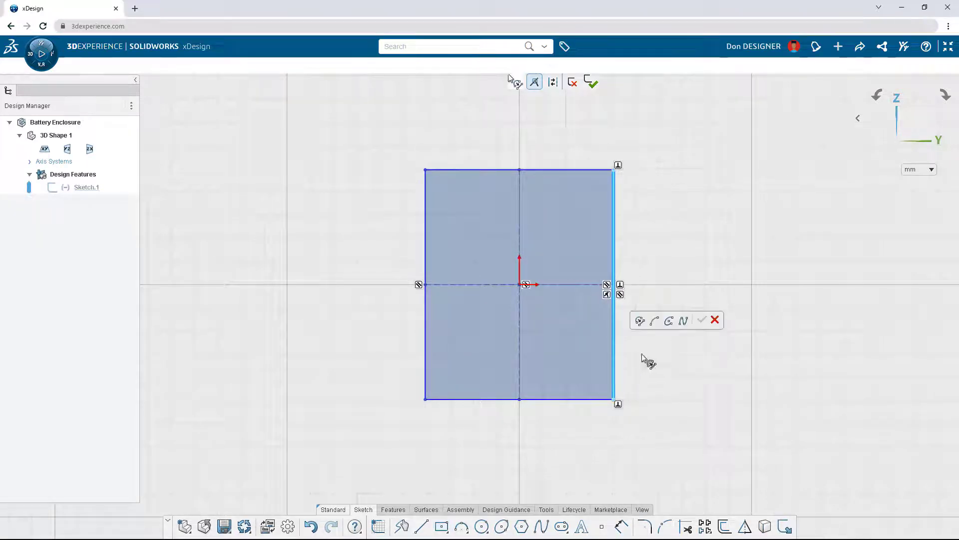
click(655, 322)
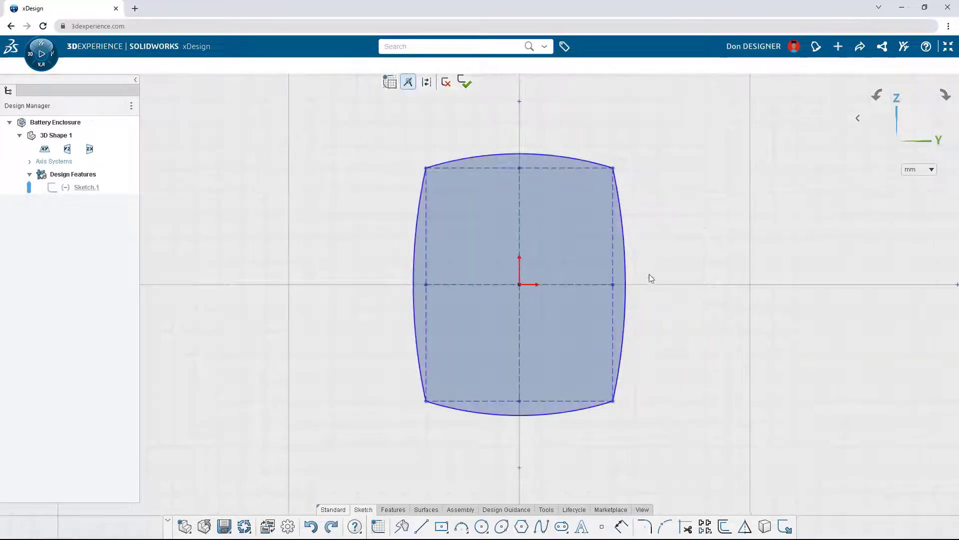
right_drag(671, 249, 680, 250)
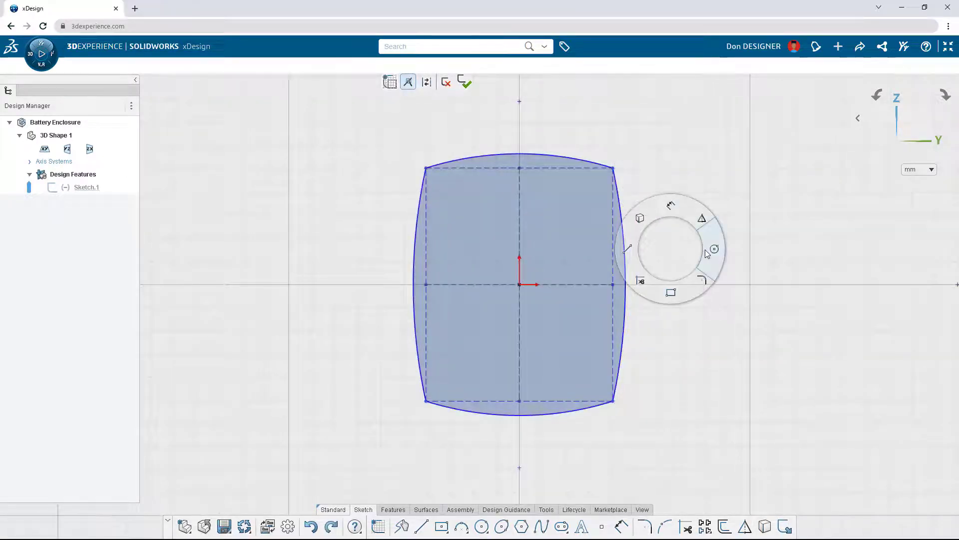
click(703, 280)
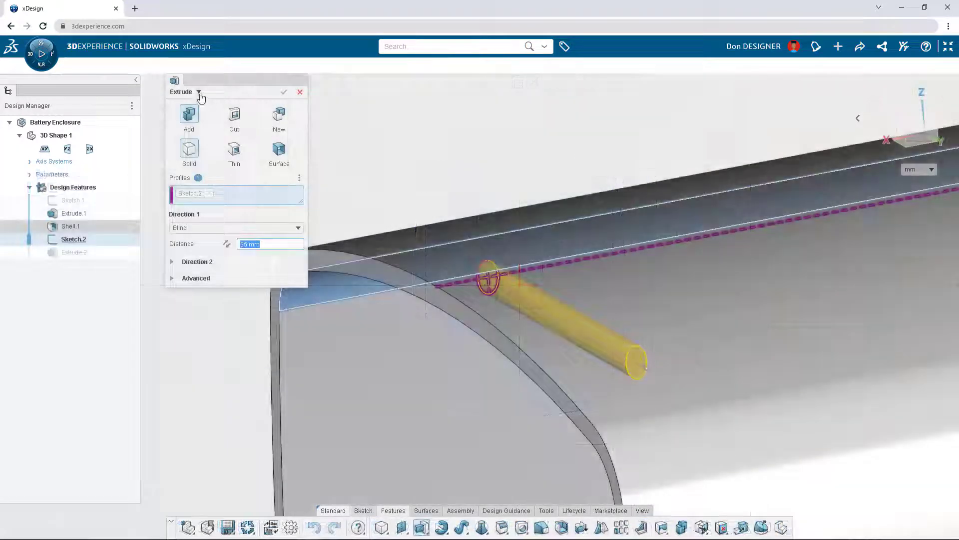
Change the small circle's extrude to a solid sweep cut that follows the edges of the enclosure's open rim, with tangent propagation.
click(200, 93)
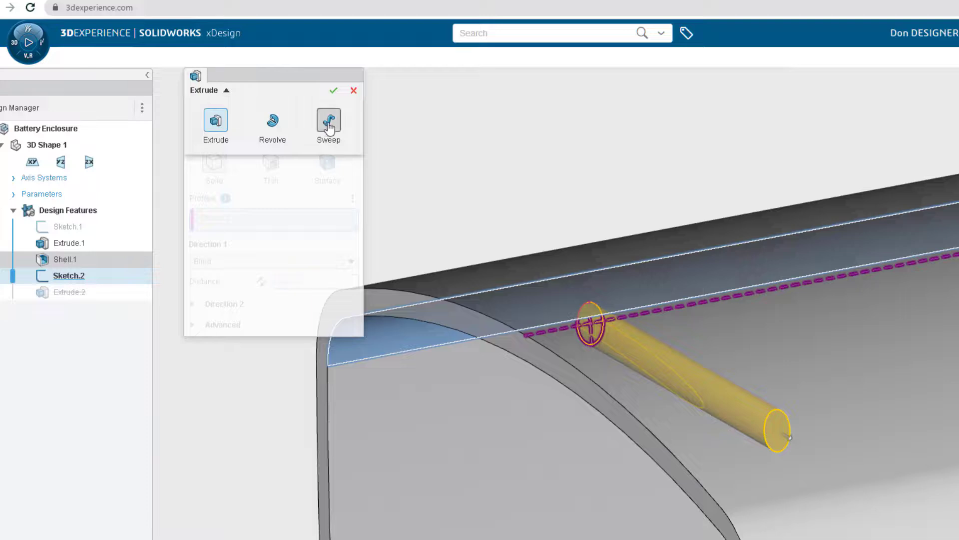
click(329, 125)
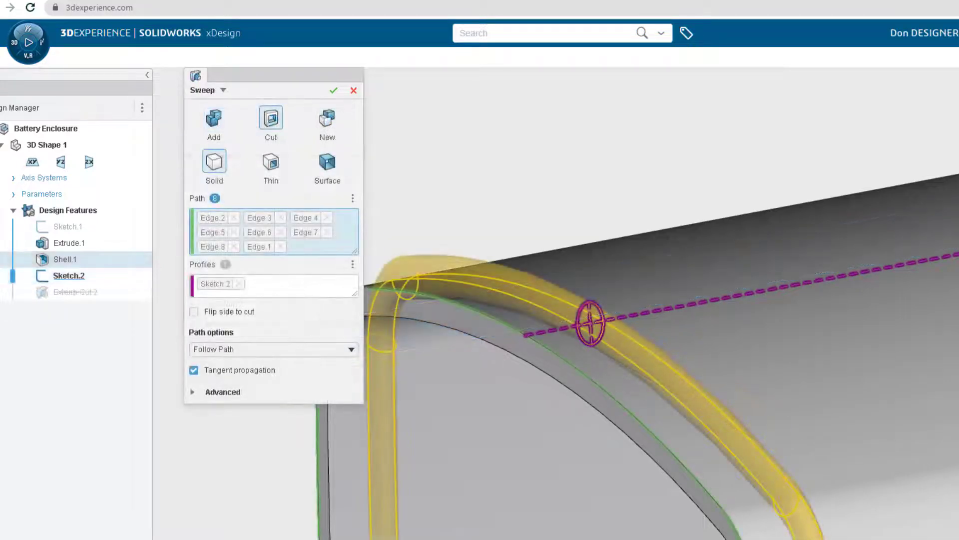
click(333, 90)
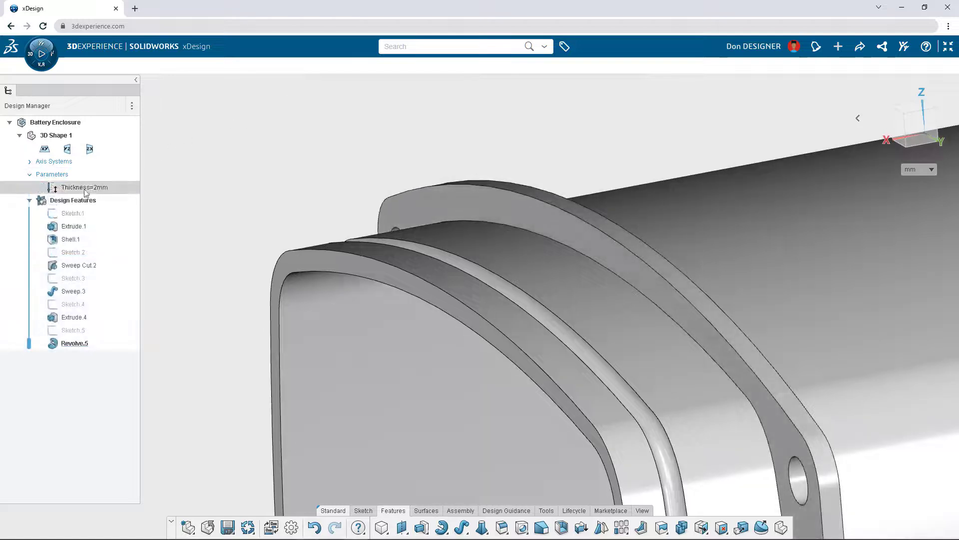
Set the Thickness parameter to 3mm.
double_click(82, 188)
click(258, 209)
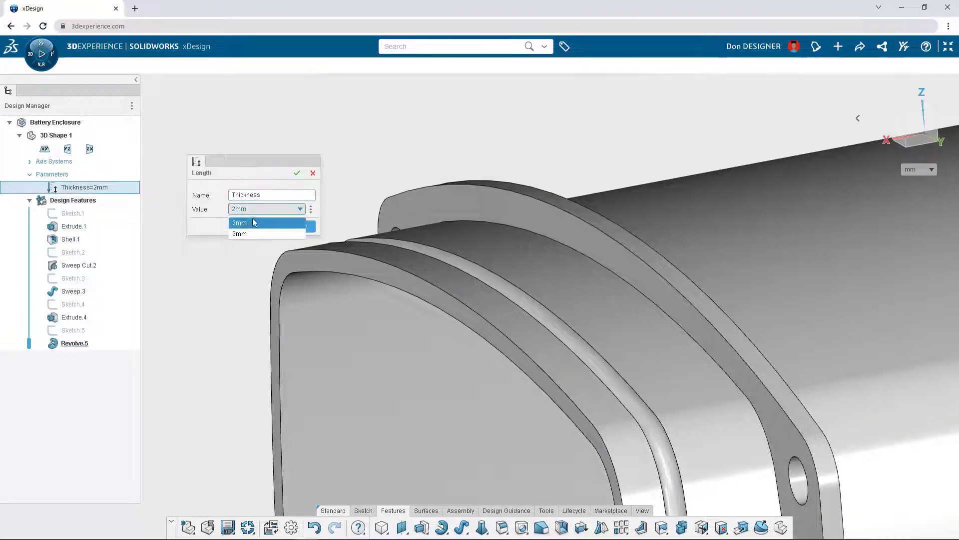
click(245, 233)
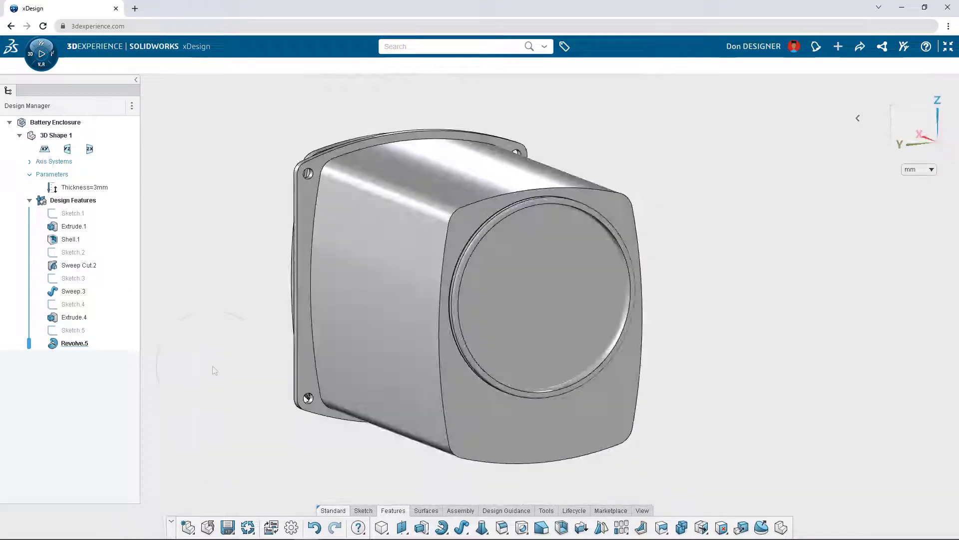
Start an extrude and create a new sketch for its profile on the enclosure's circular end face.
right_click(212, 365)
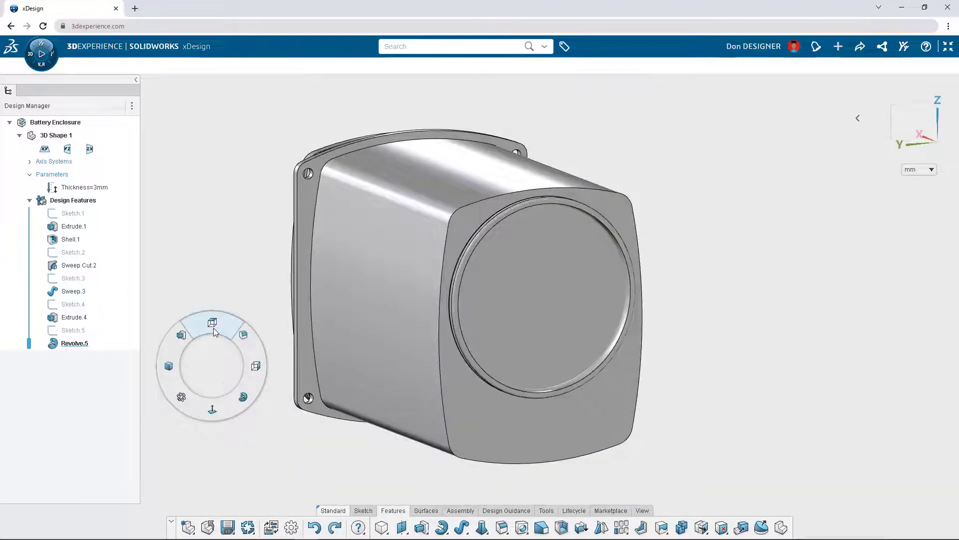
click(181, 339)
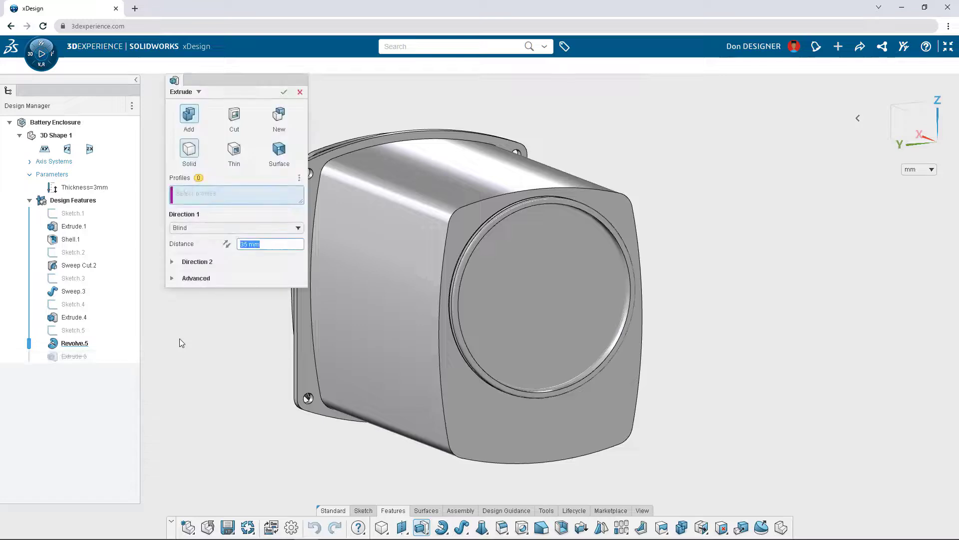
click(299, 180)
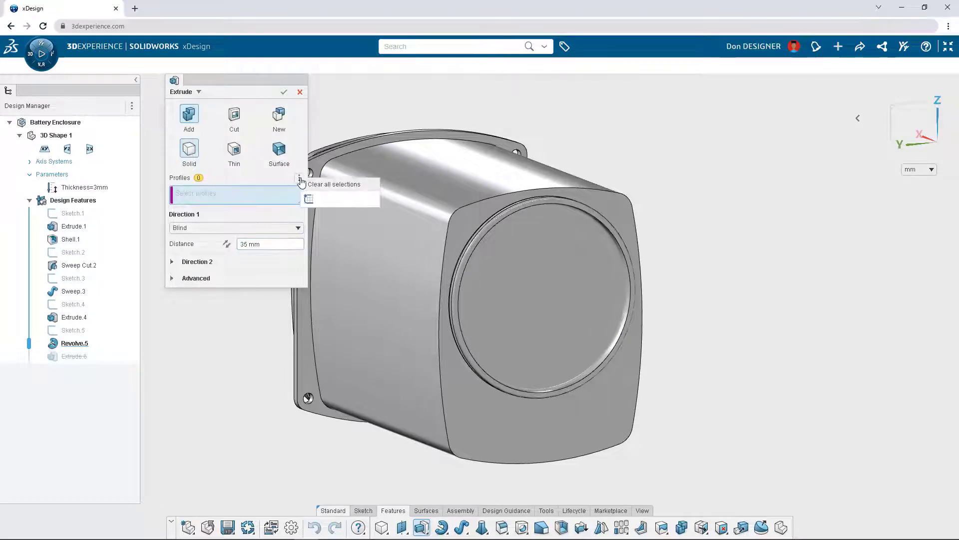
click(309, 198)
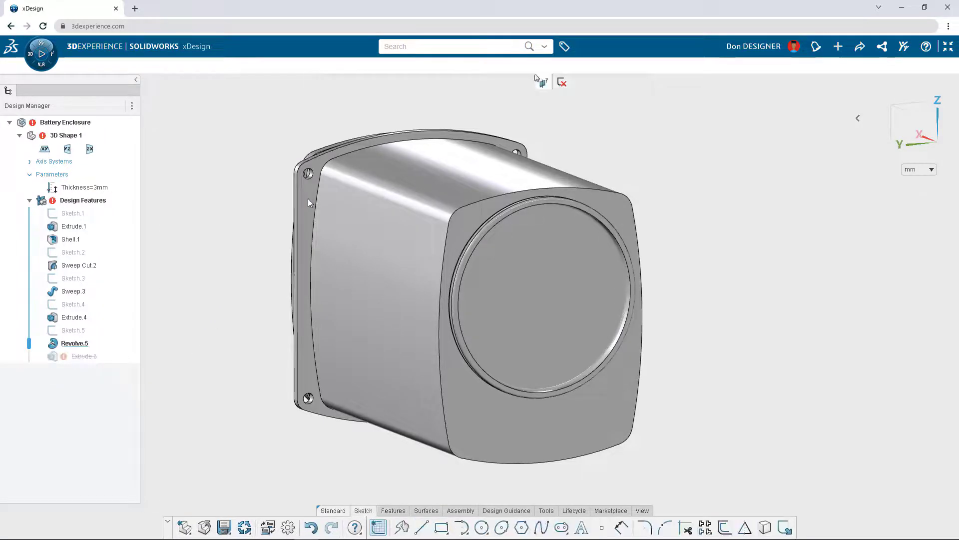
click(544, 291)
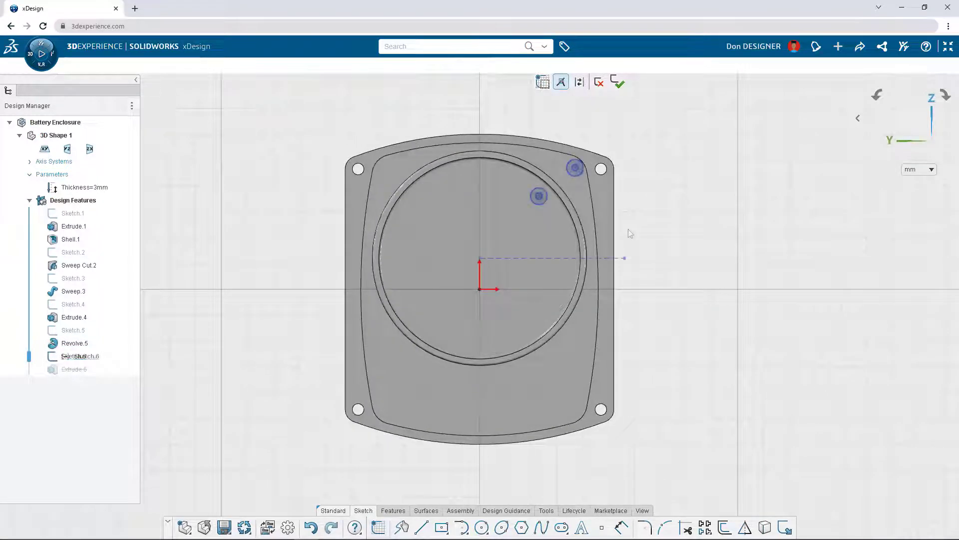
Select the concentric circles of the two boss profiles and accept the suggested pattern that repeats them in all four quadrants.
drag(608, 206, 525, 145)
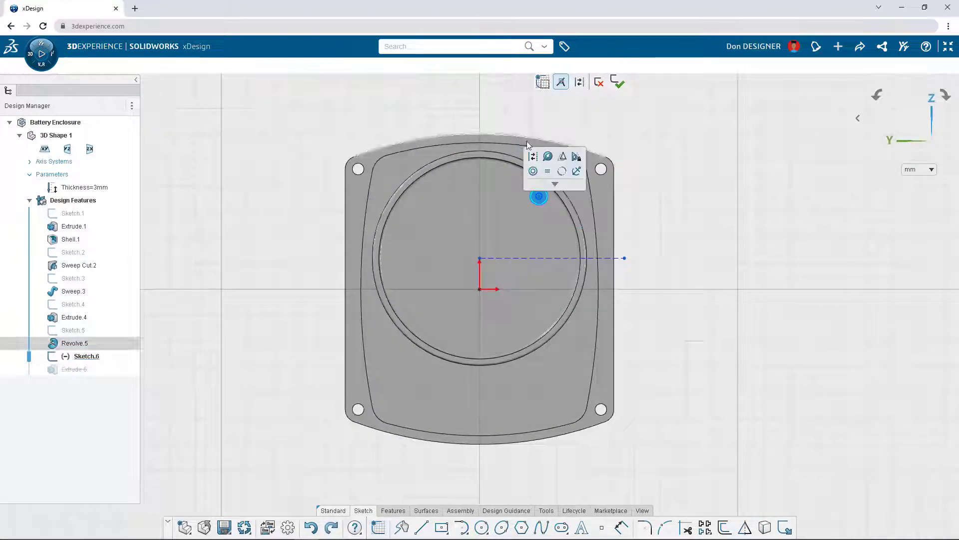
click(547, 157)
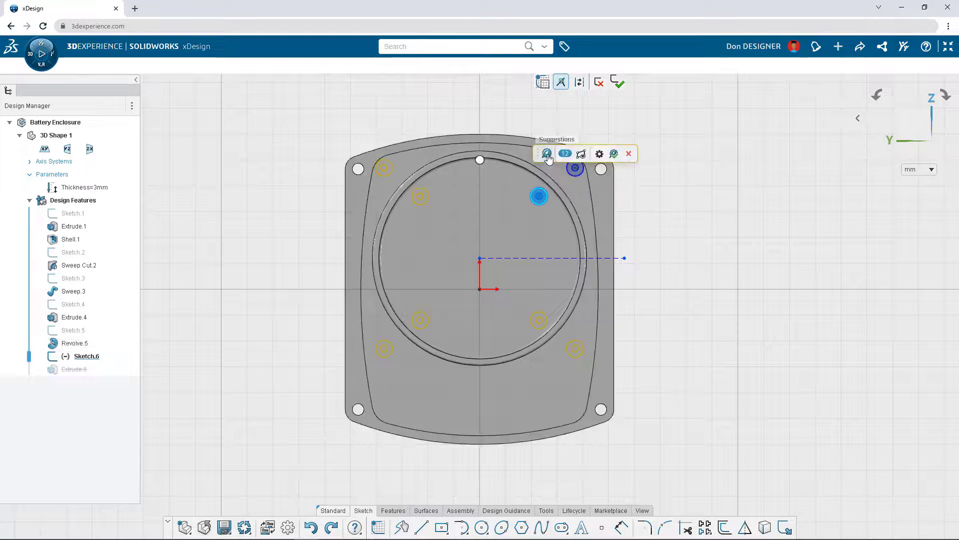
click(614, 154)
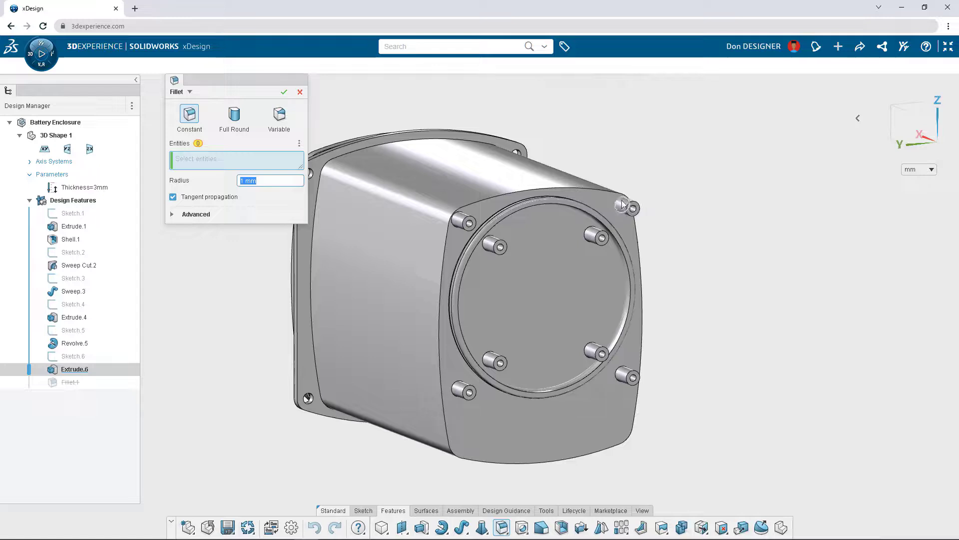
Fillet the base edges of the mounting bosses with a constant 1 mm radius and tangent propagation.
click(623, 203)
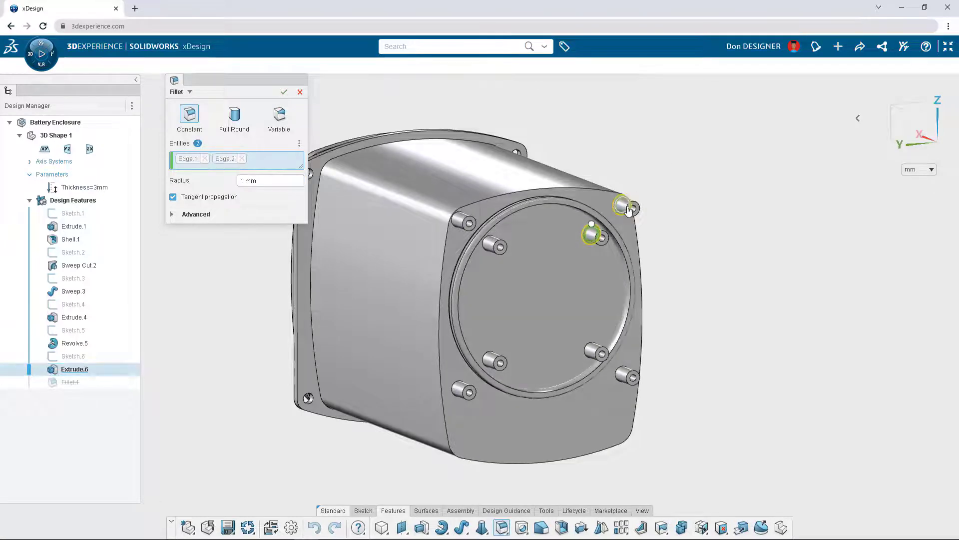
click(671, 213)
Extrude the annular end face of the upper outer boss as an added blind solid.
scroll(640, 191, up, 3)
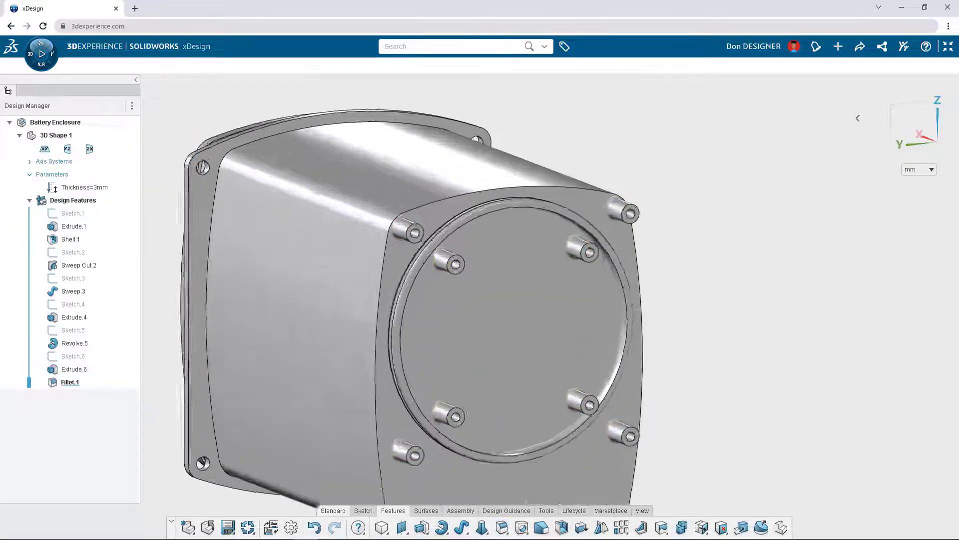
scroll(640, 191, up, 5)
click(625, 272)
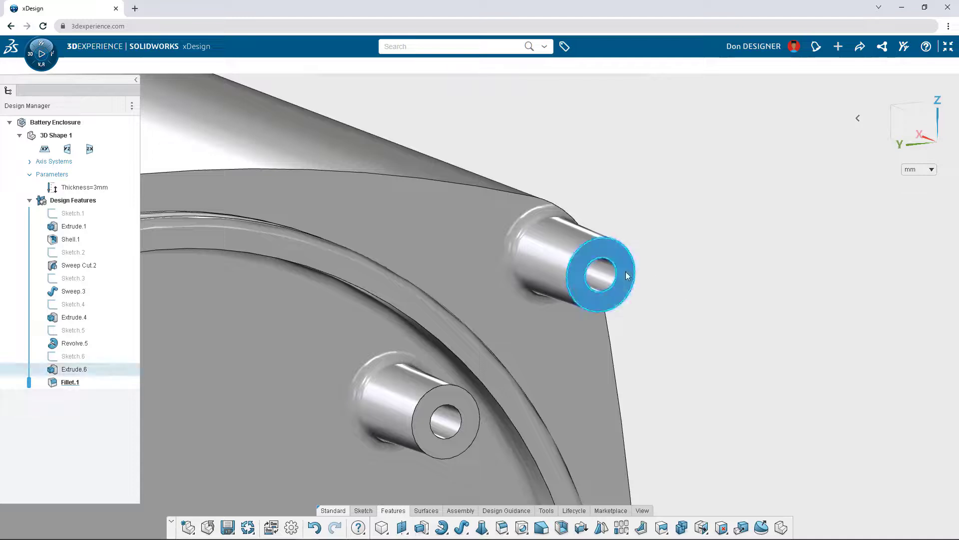
click(658, 238)
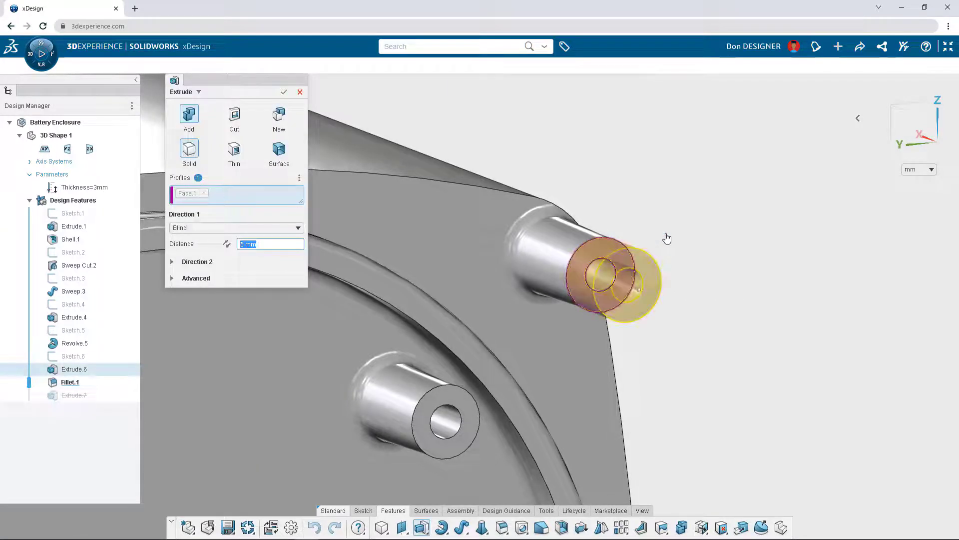
key(Return)
scroll(382, 425, up, 2)
ctrl+middle_drag(382, 425, 541, 322)
double_click(541, 322)
drag(541, 335, 484, 417)
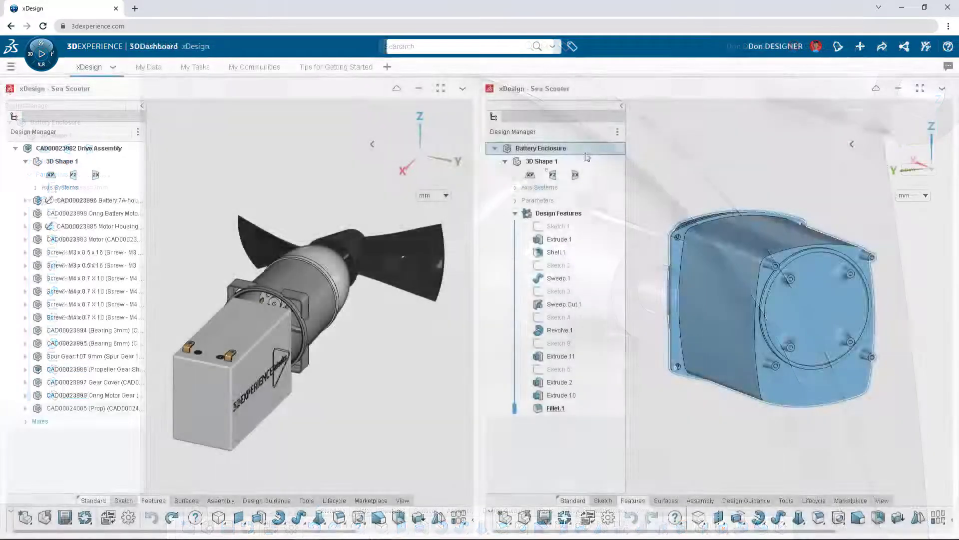
Insert one instance of the Battery Enclosure into the Drive Assembly.
drag(545, 188, 377, 311)
drag(298, 385, 299, 385)
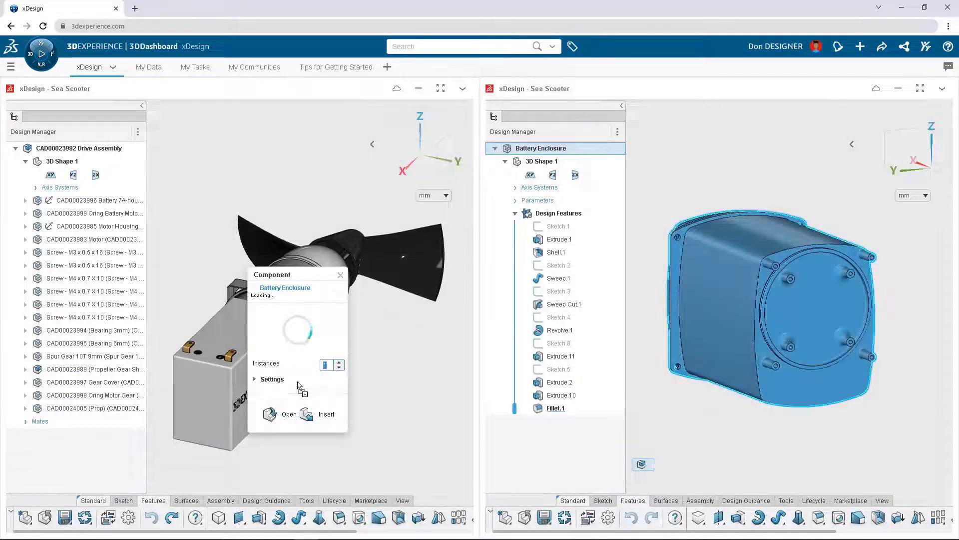
click(307, 415)
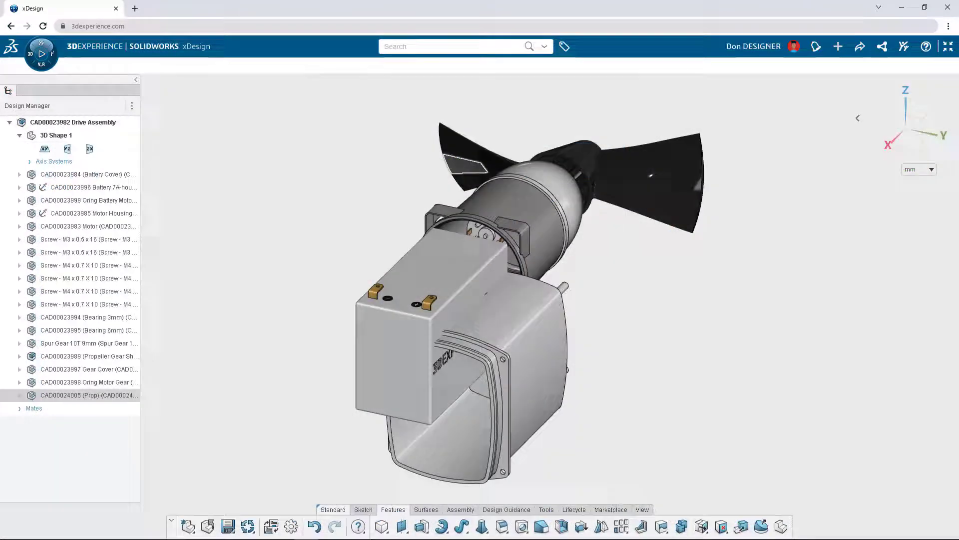
Mate the hole of the enclosure's outer boss concentric with the bracket hole on the motor housing.
scroll(433, 407, up, 10)
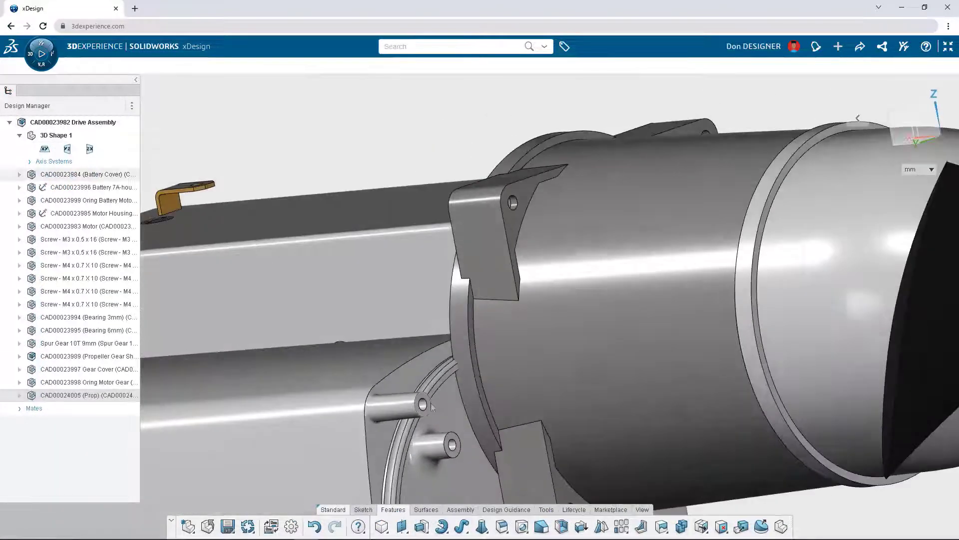
click(423, 405)
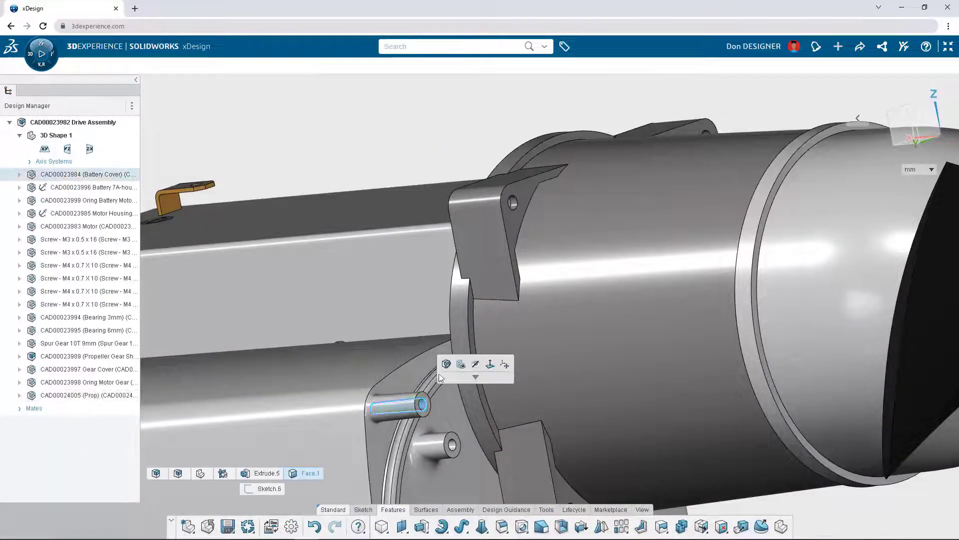
click(512, 202)
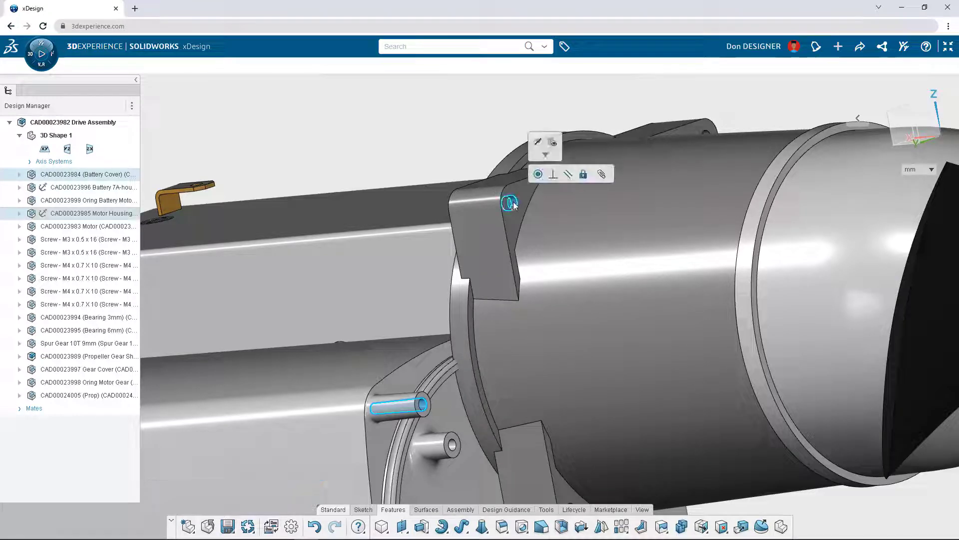
click(539, 175)
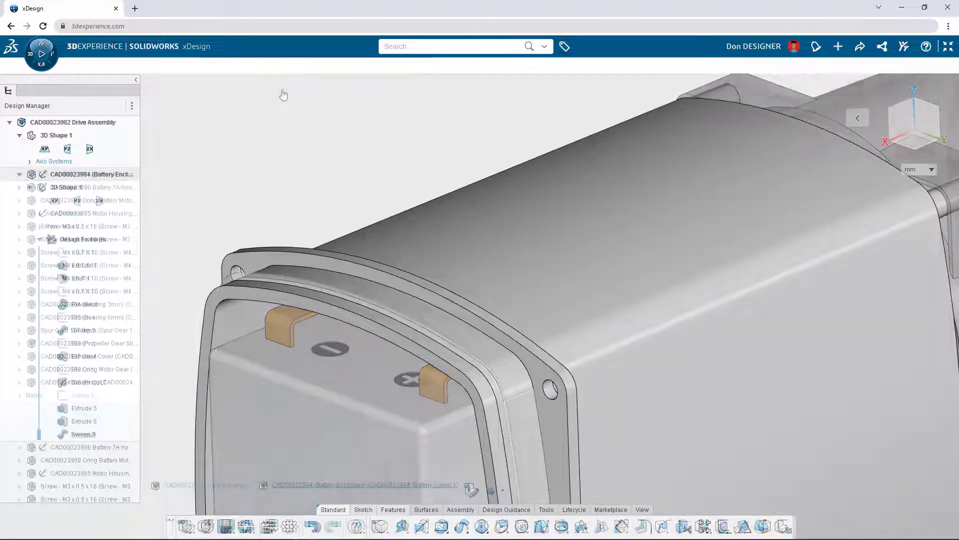
Make the rim sweep feature Sweep.9 a separate component as features, named Gasket.
click(83, 434)
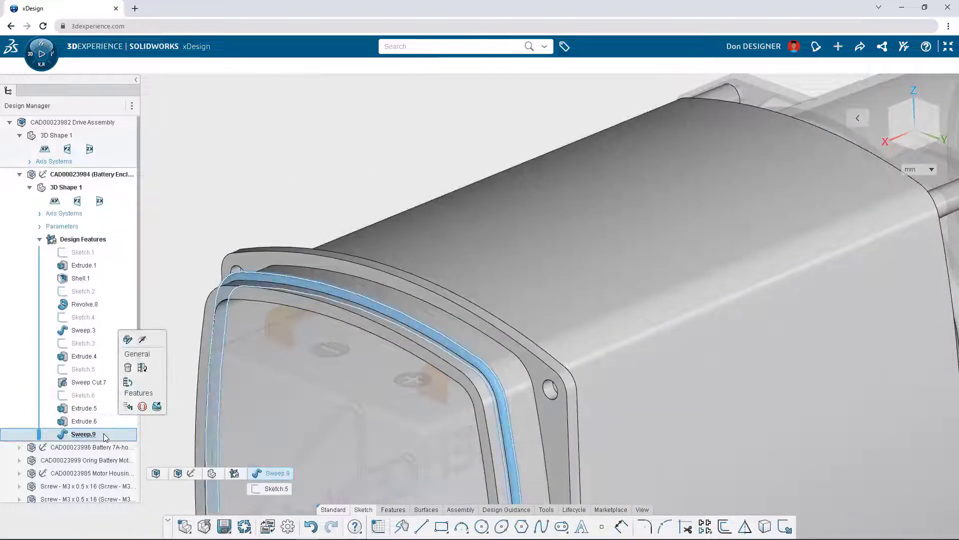
click(128, 382)
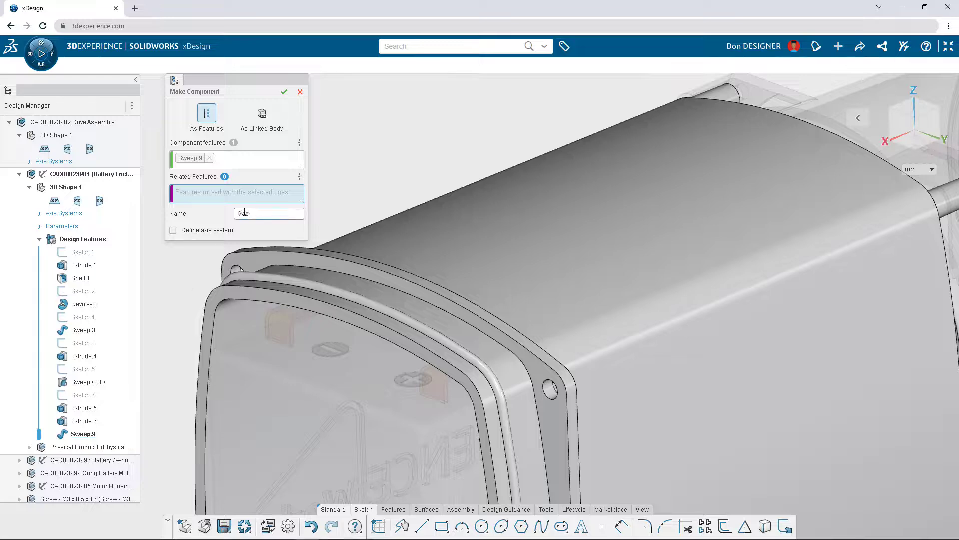
click(284, 92)
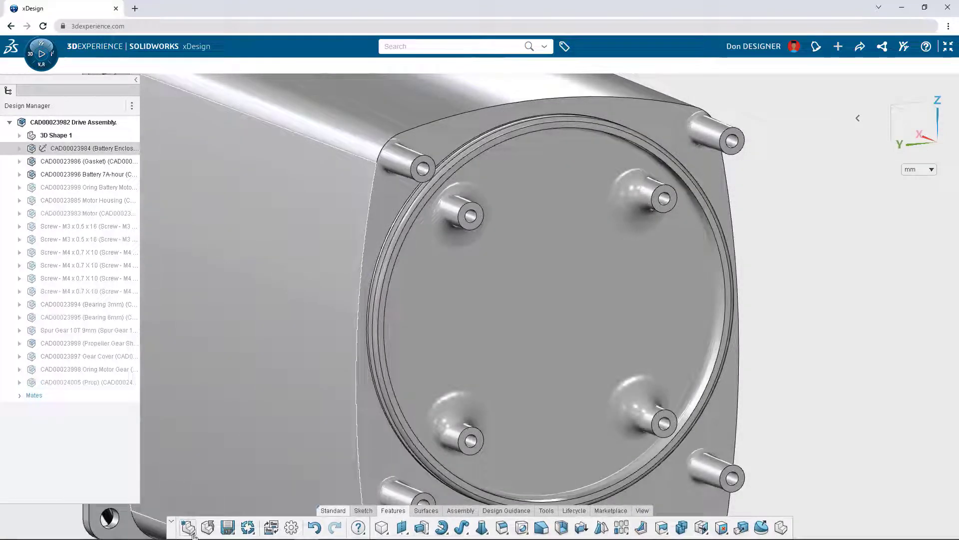
Start a file import from 3DDrive and open the choice of file formats.
click(195, 536)
click(197, 511)
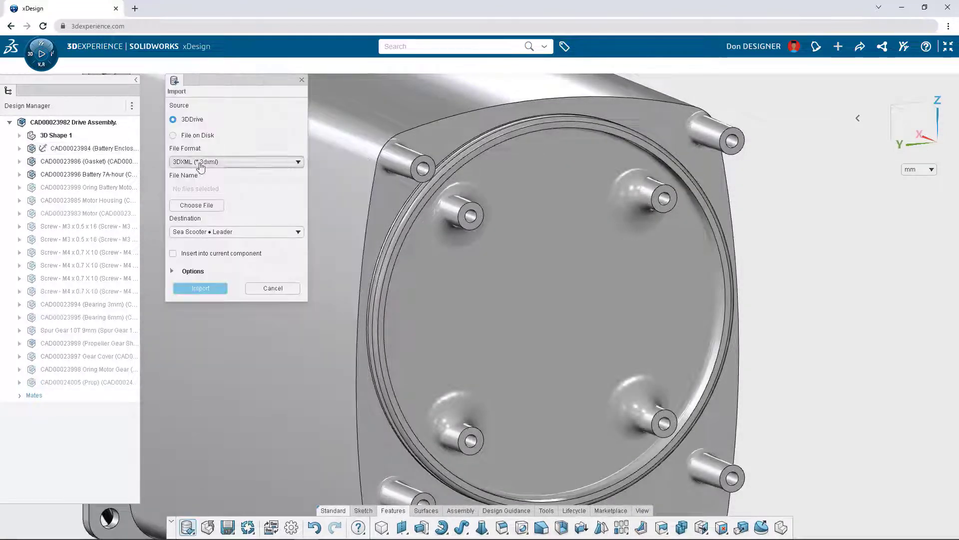
click(200, 166)
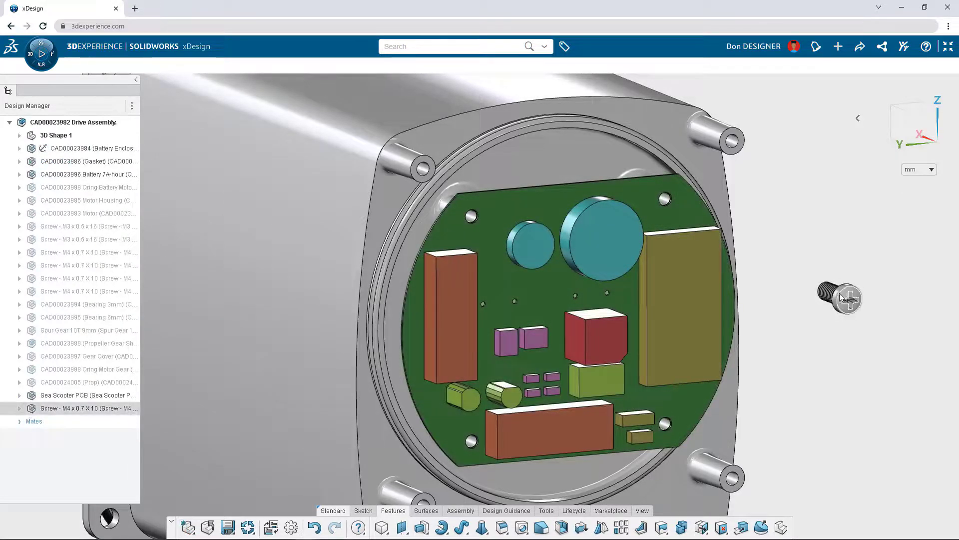
Snap the M4 x 0.7 x 10 screw into the circuit board's upper-right hole and accept the suggested copies for the other three corner holes.
drag(840, 298, 667, 200)
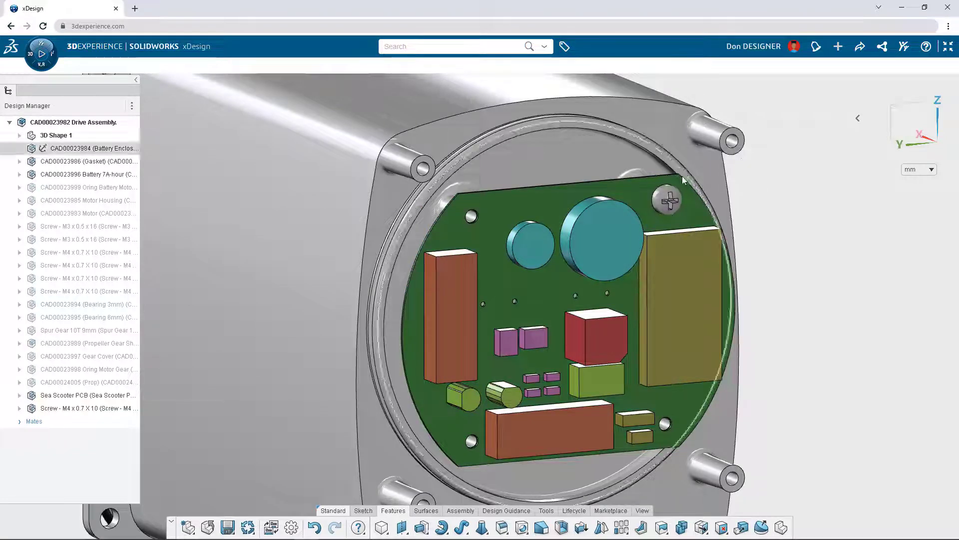
click(742, 165)
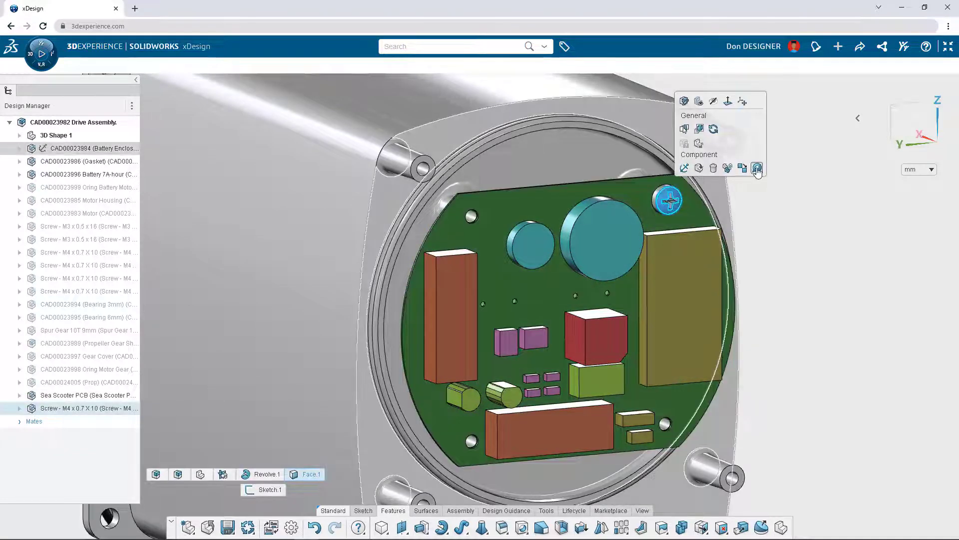
click(757, 169)
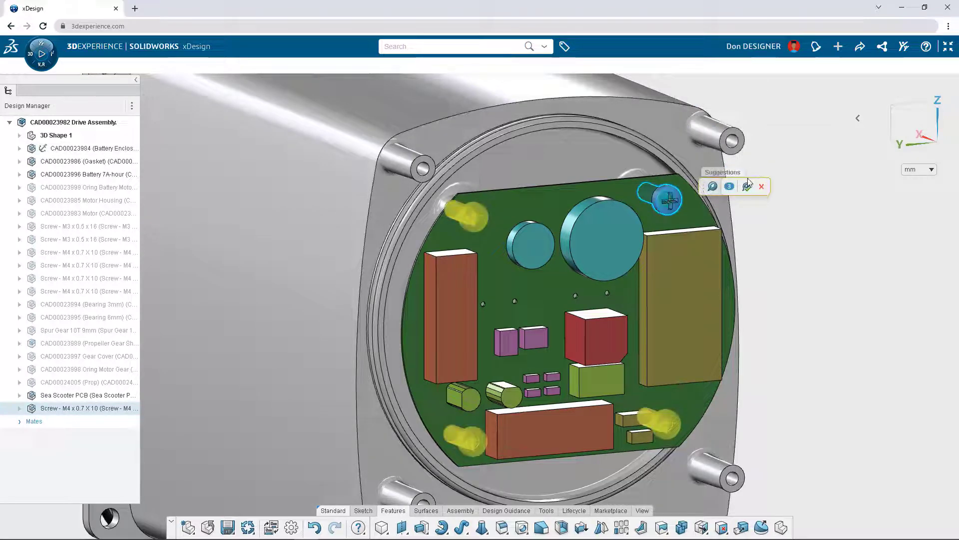
click(747, 186)
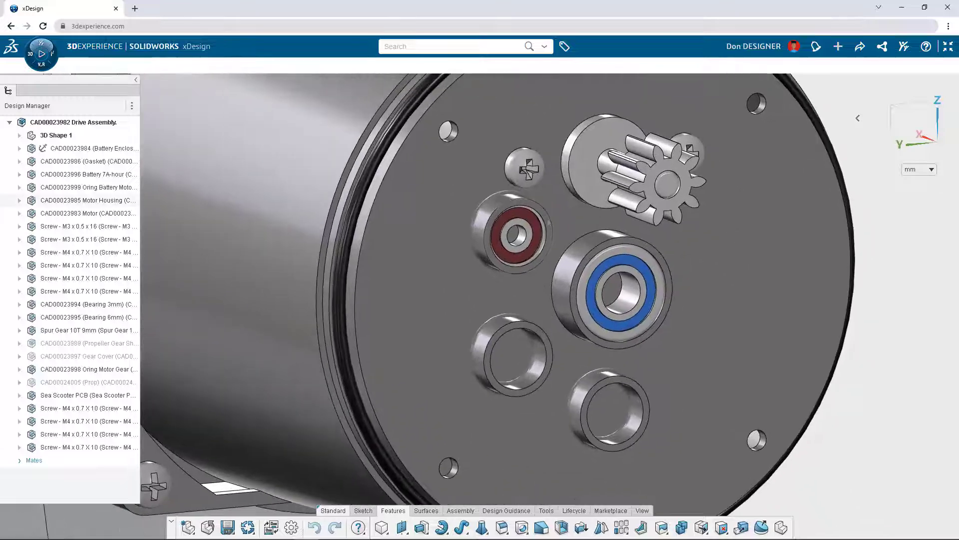
Copy the 3mm bearing with its mates into the two empty bearing bosses on the motor housing, reusing the existing distance reference.
click(540, 228)
click(609, 201)
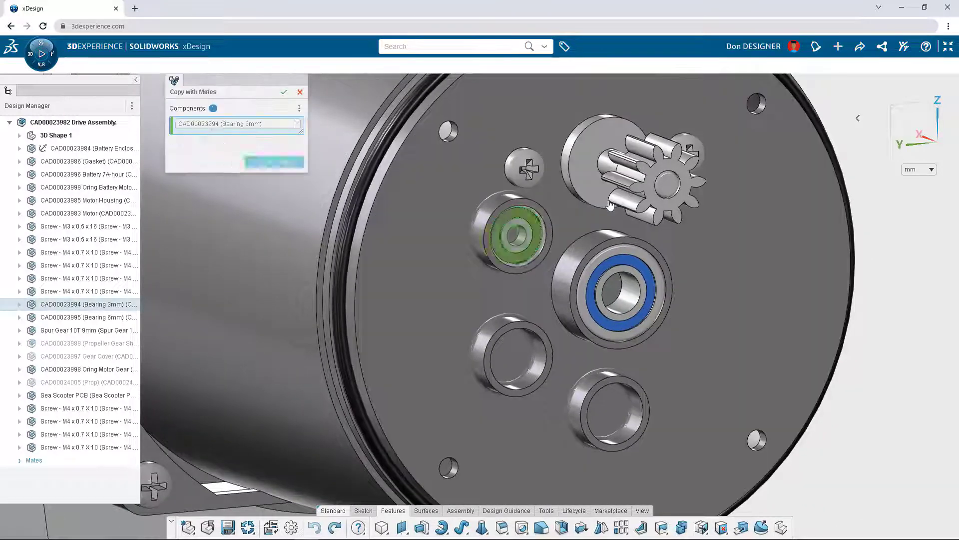
click(173, 209)
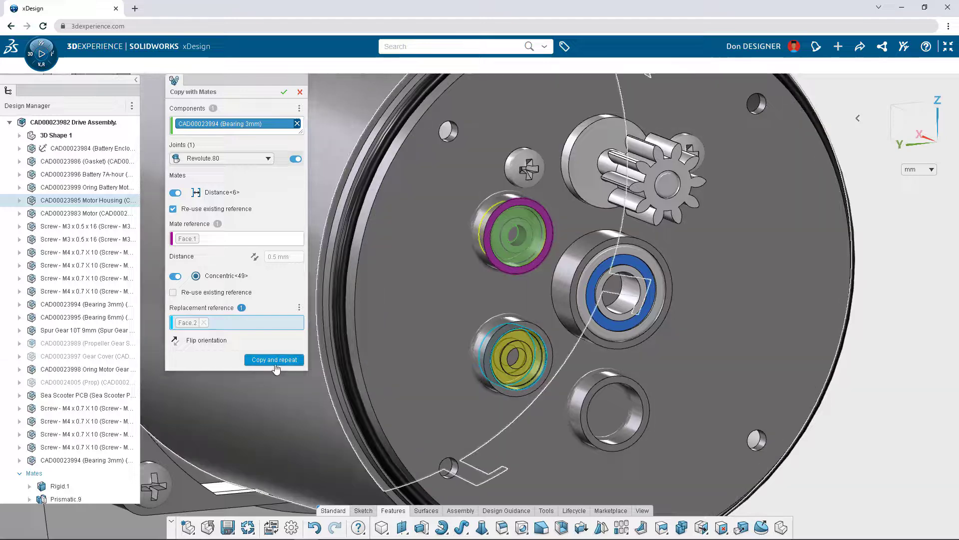
click(275, 360)
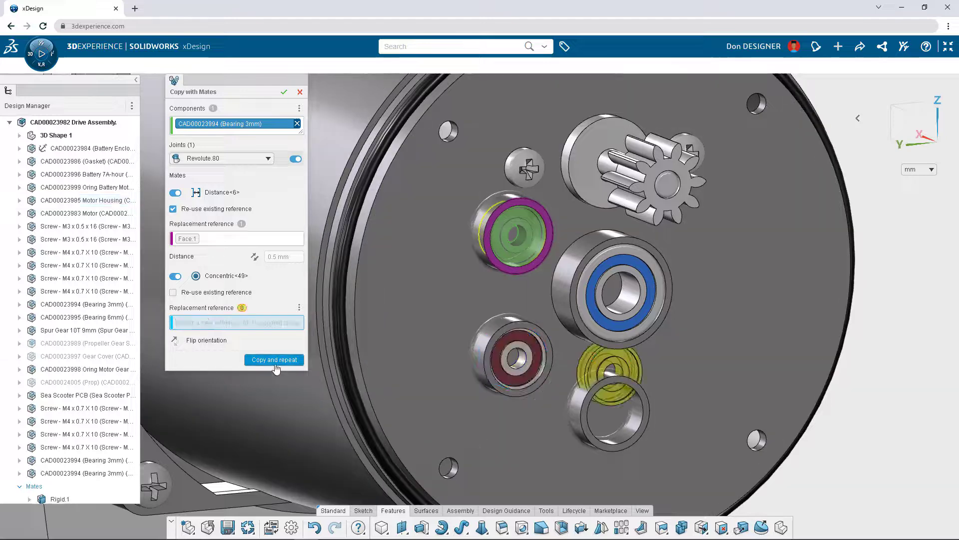
click(582, 412)
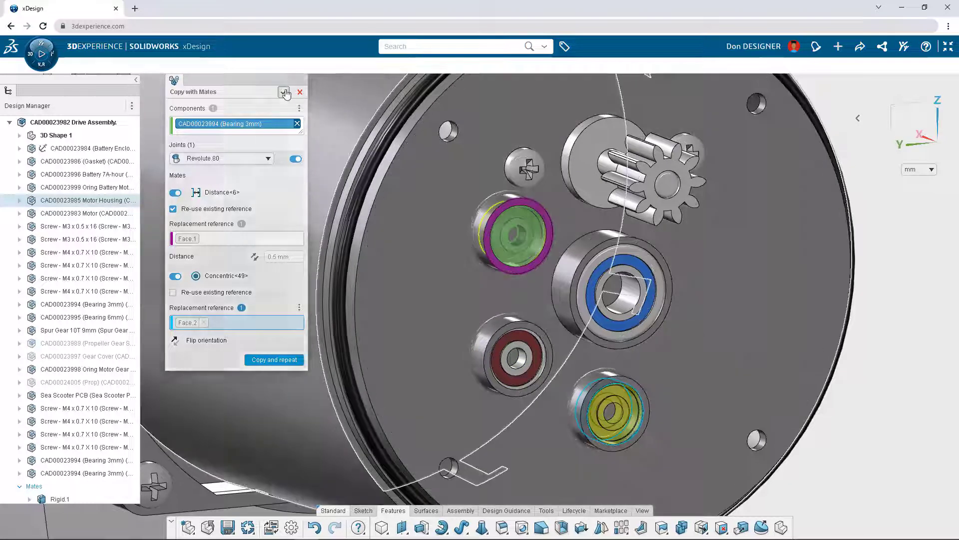
click(284, 92)
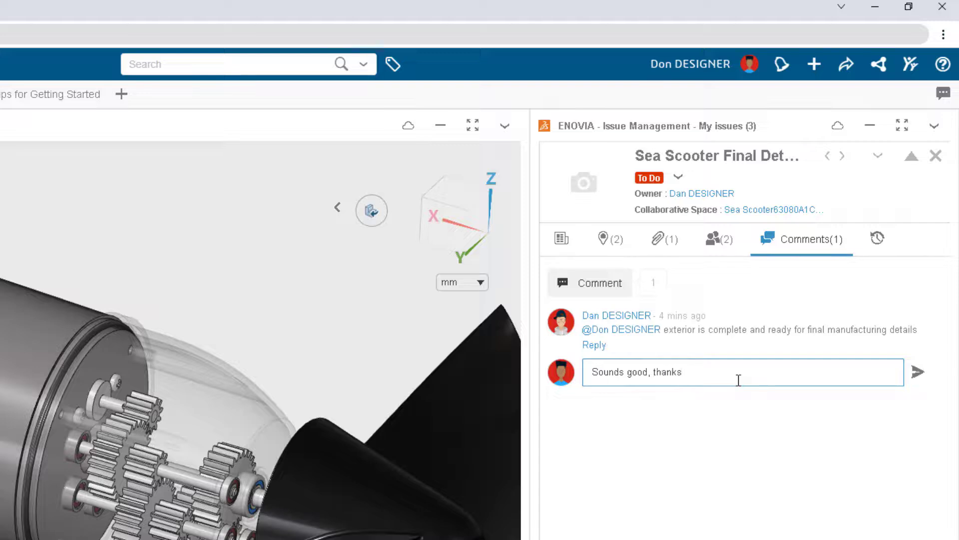
Send the reply "Sounds good, thanks" on the issue and review the slides of its attached Final Details markup.
click(918, 372)
click(660, 238)
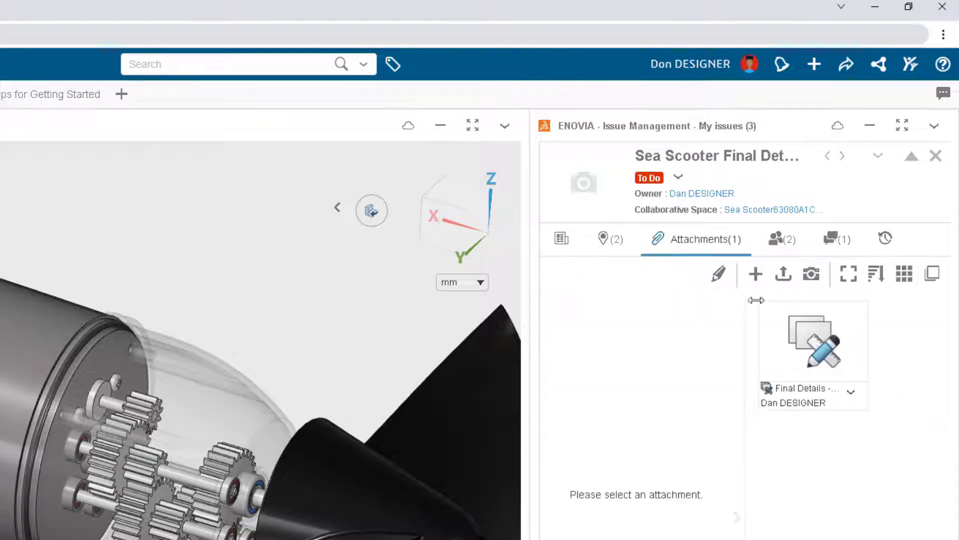
click(817, 353)
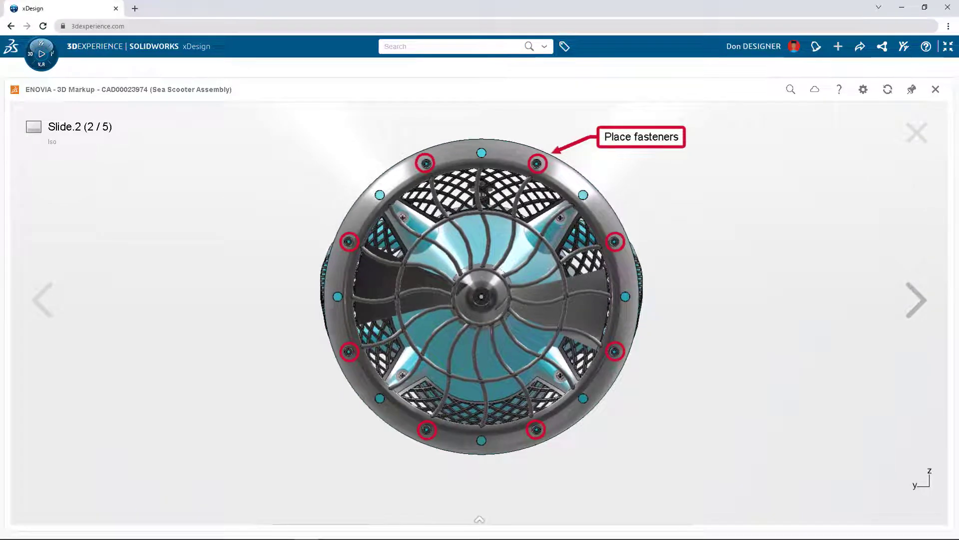
click(916, 300)
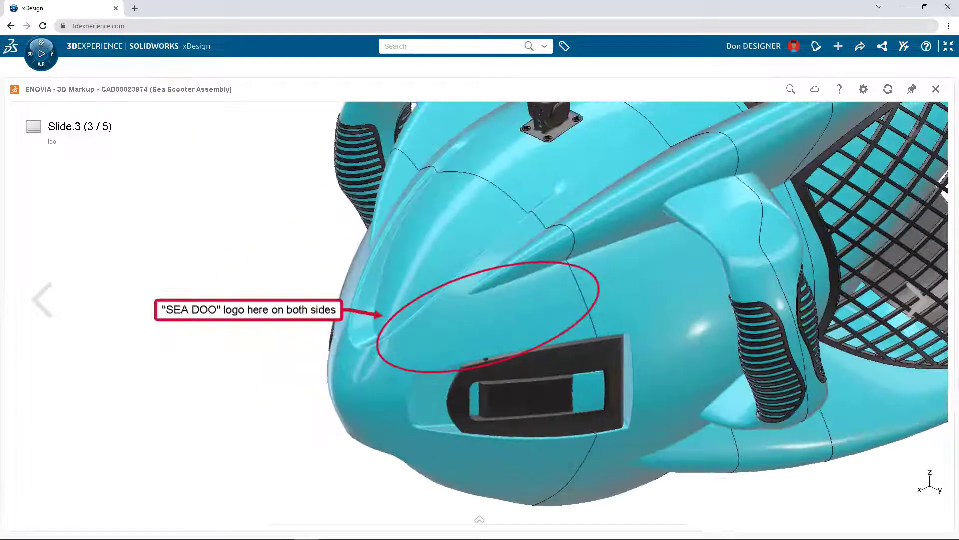
click(916, 300)
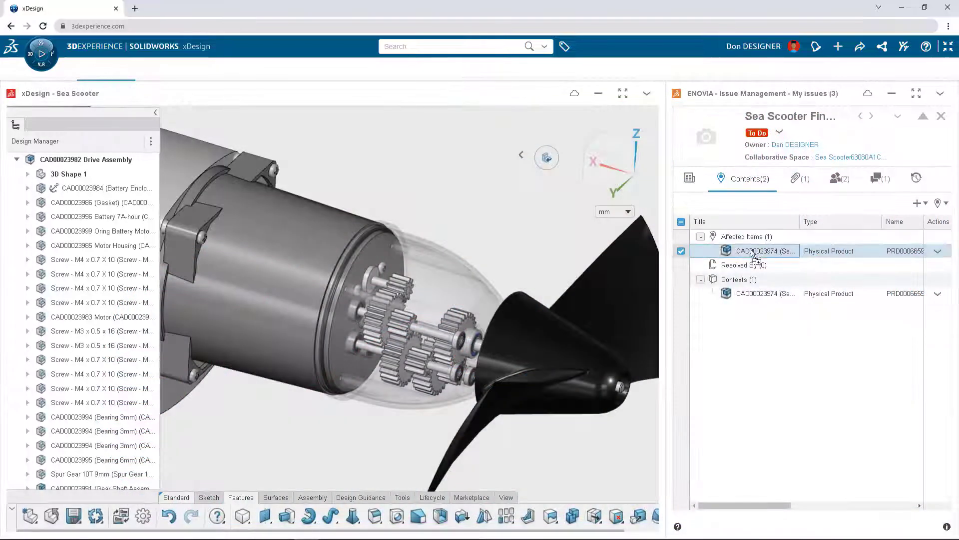
Open the Sea Scooter Assembly from the issue's affected items and pattern the M3 x 0.5 x 16 screw along the Rear Nozzle's Circular Pattern.1.
drag(757, 251, 493, 219)
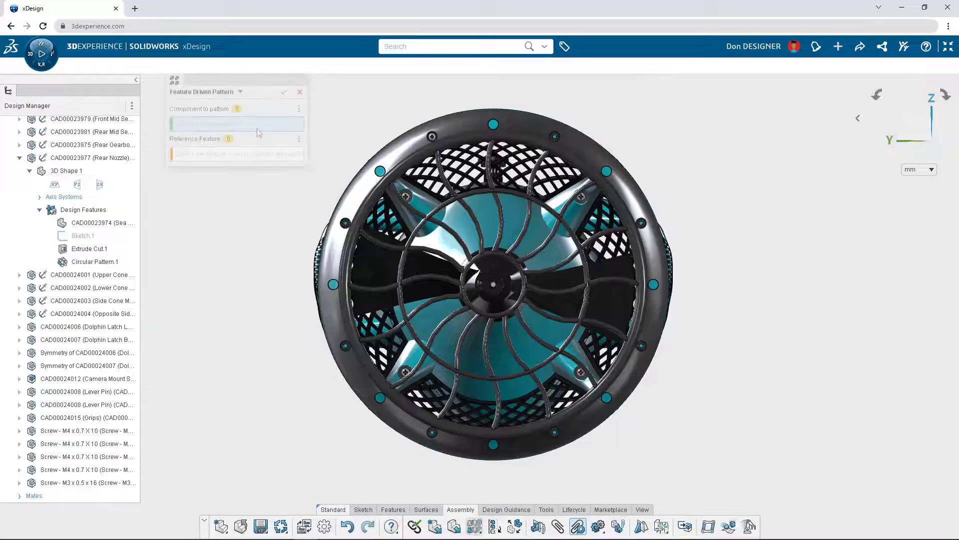
click(432, 138)
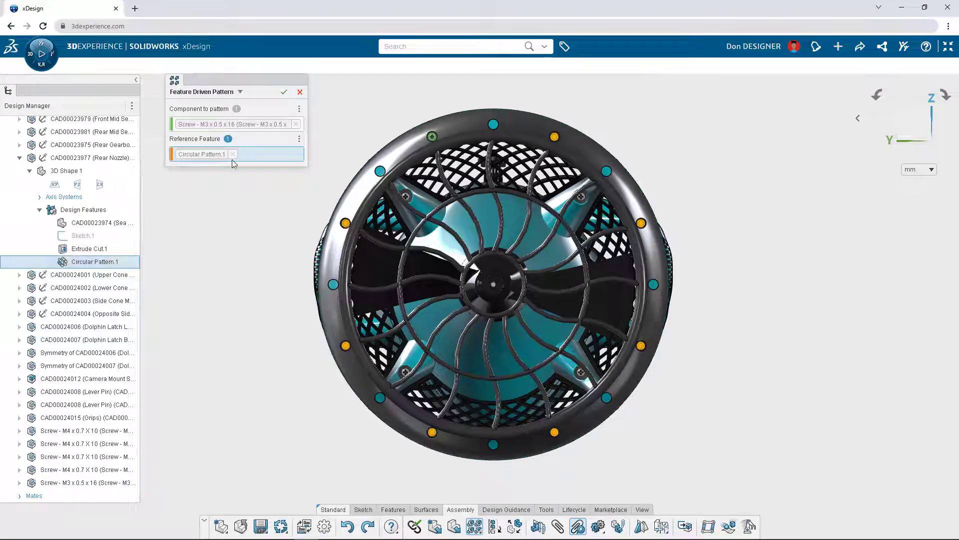
click(284, 92)
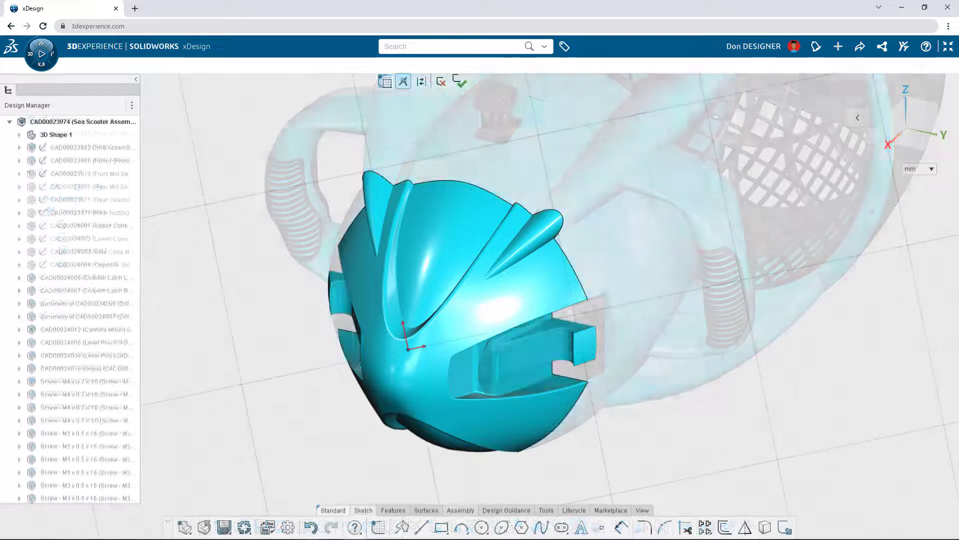
Insert the Logo Sketch from the Sea-Doo sketch set onto the nose and set its rotation angle to 15.
click(431, 332)
click(510, 332)
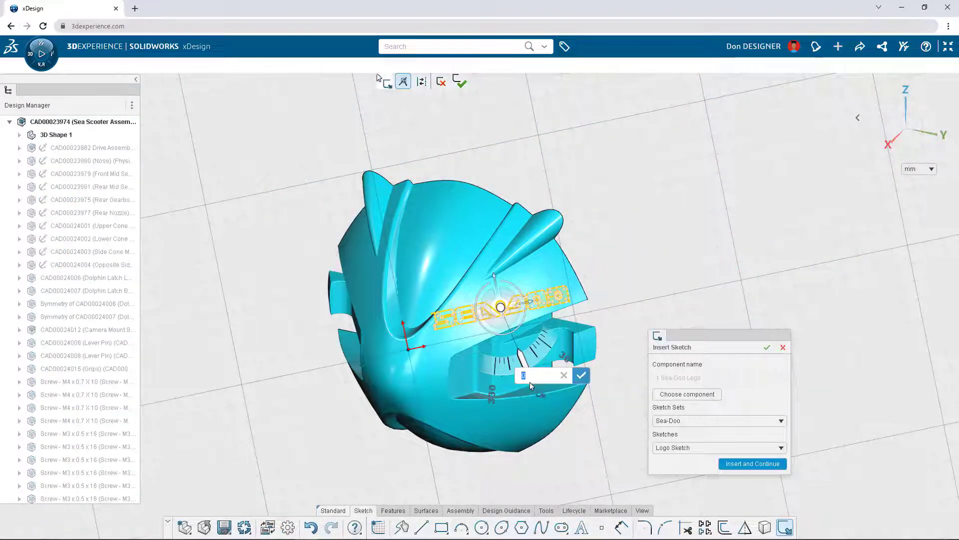
text(15)
key(Return)
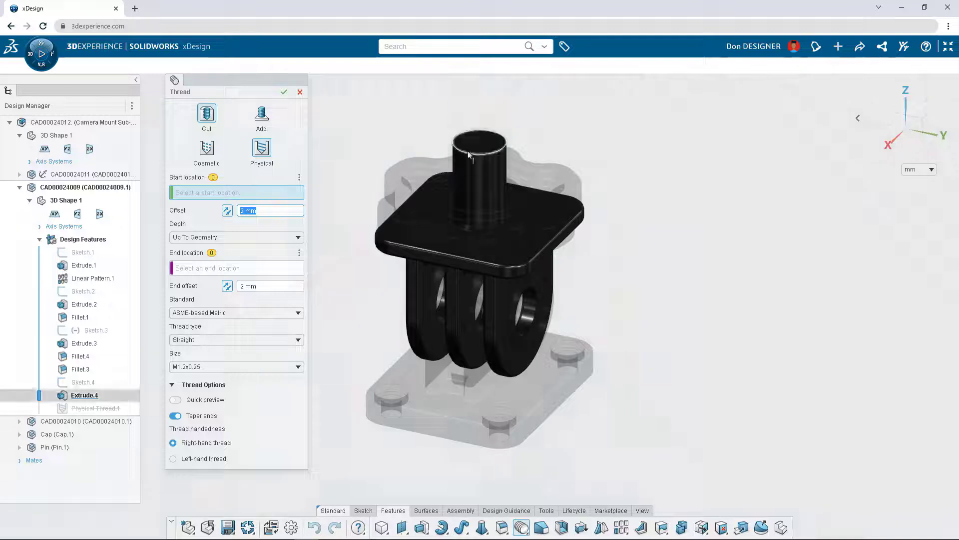
Cut a physical ASME-based thread on the camera mount's post, from its top edge up to the plate's upper face with 2 mm offsets.
click(469, 154)
click(276, 272)
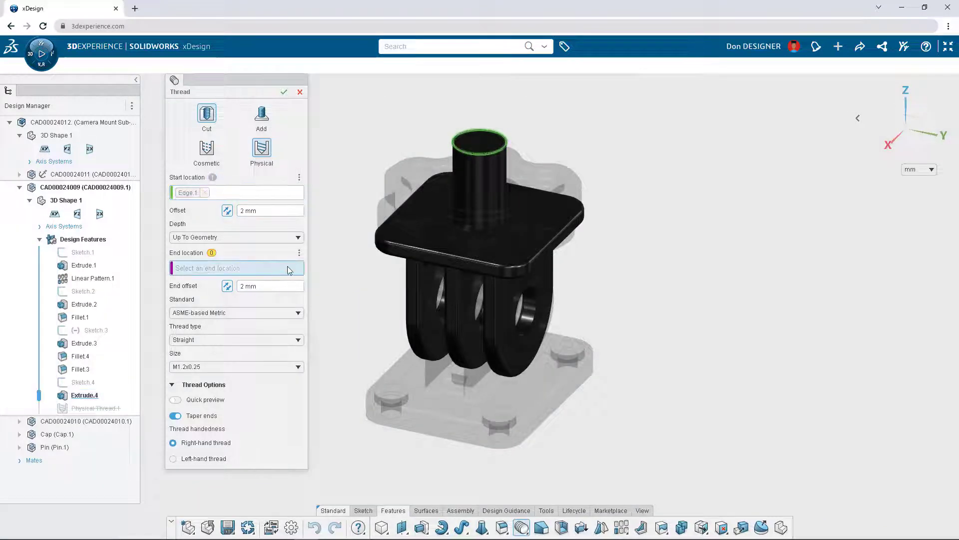
click(399, 247)
click(273, 317)
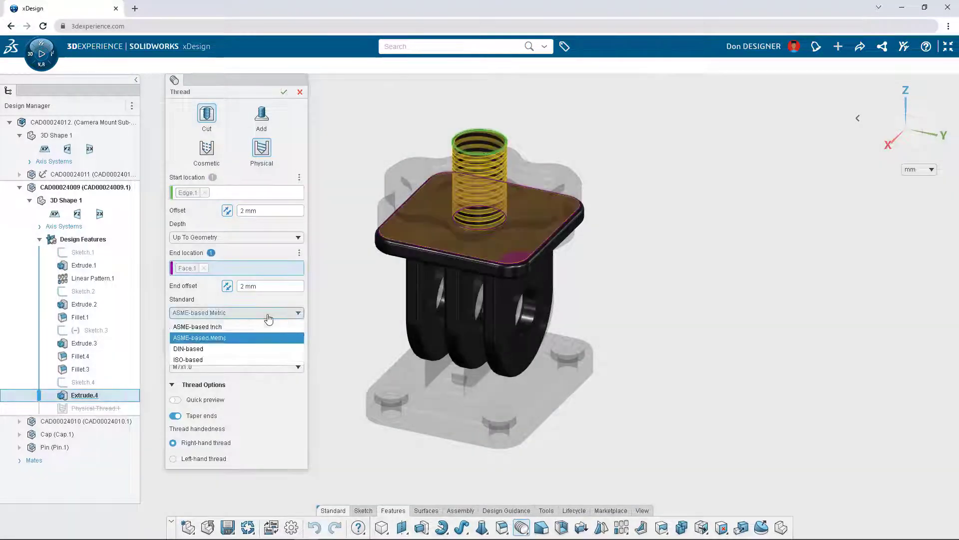
click(248, 332)
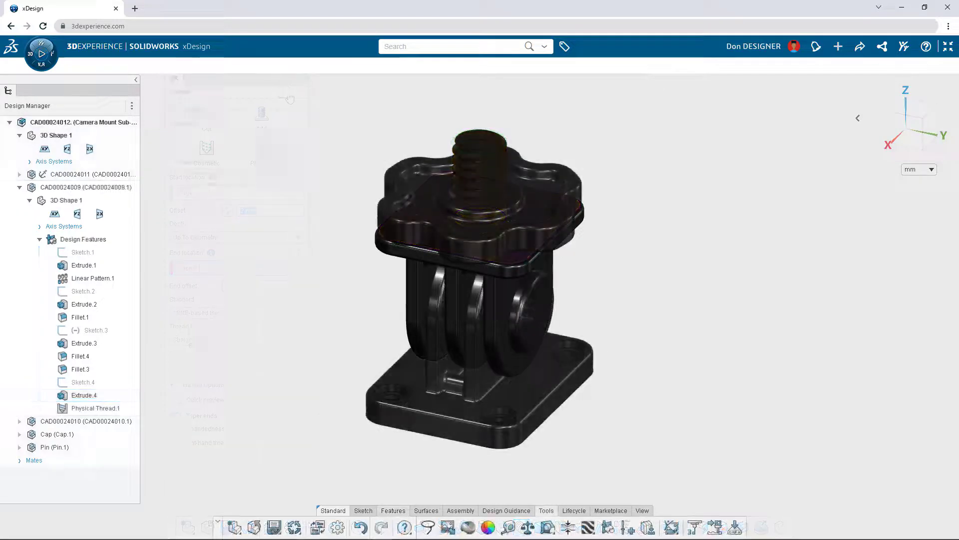
Set the Print 3D envelope to the saved 250x210x210 printer and auto-arrange the camera mount components on the print bed.
click(277, 138)
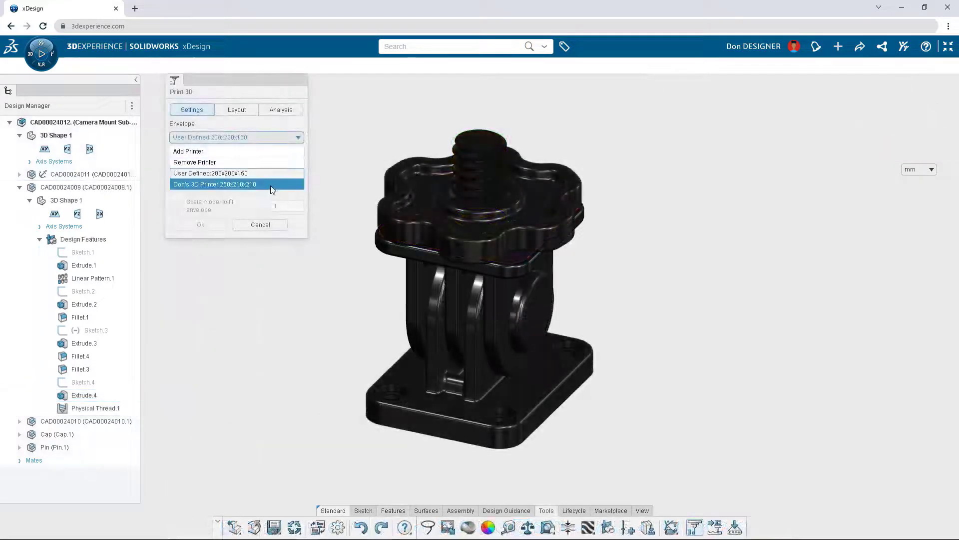
click(271, 184)
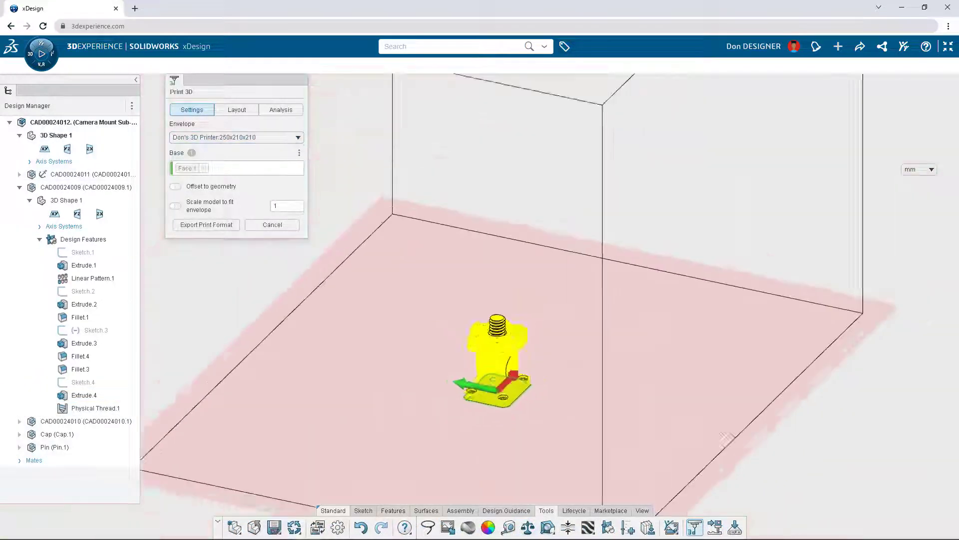
click(243, 112)
click(270, 167)
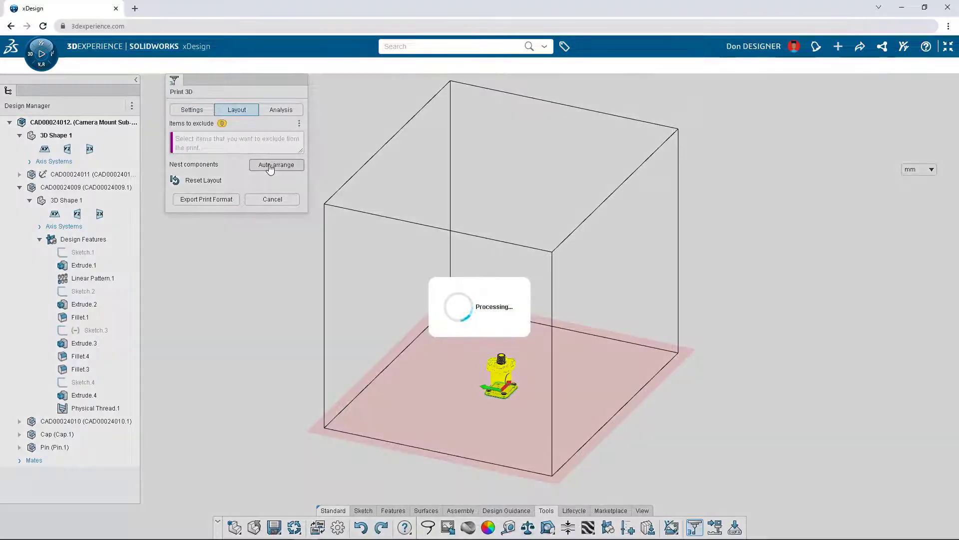
Show the areas of the camera mount parts that need print support, with the support threshold angle set to 75 deg.
scroll(501, 420, up, 8)
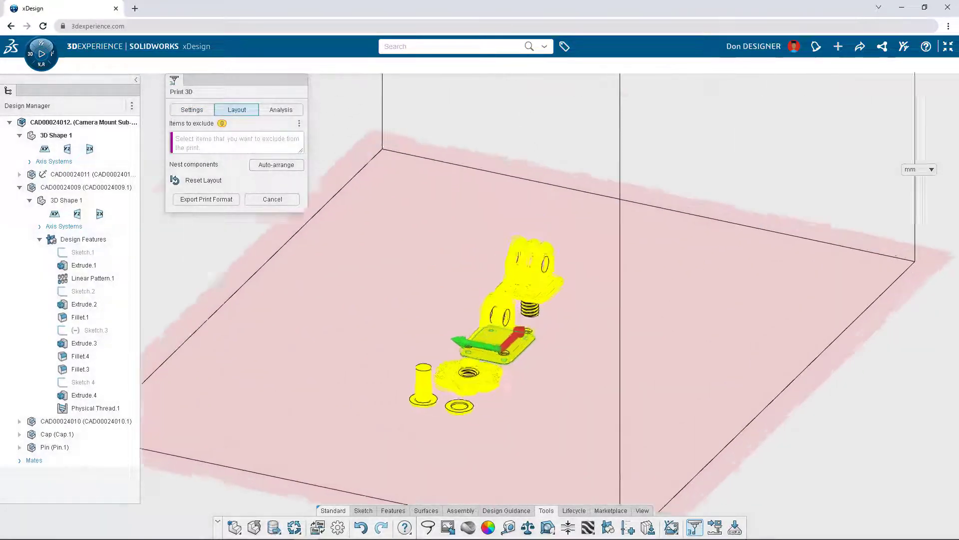
click(281, 110)
click(175, 146)
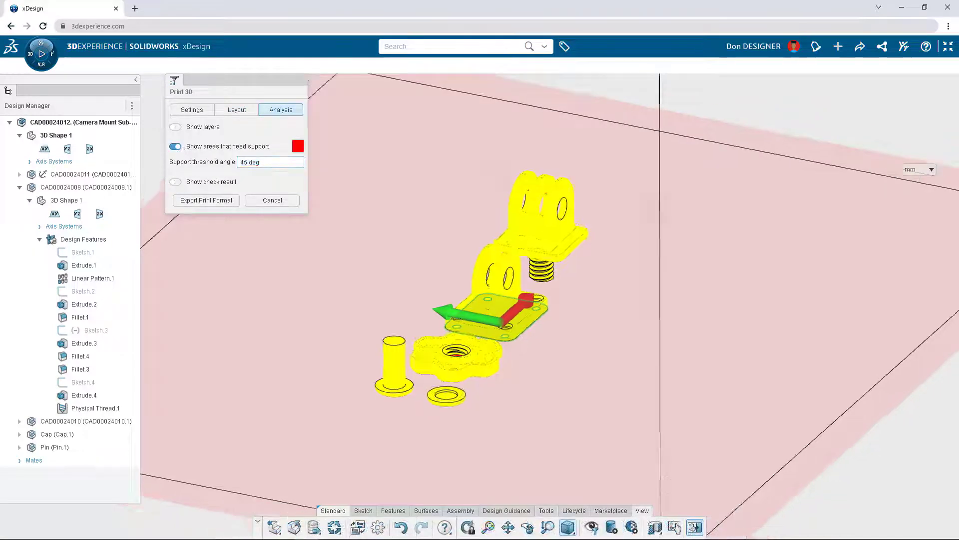
middle_drag(509, 380, 529, 225)
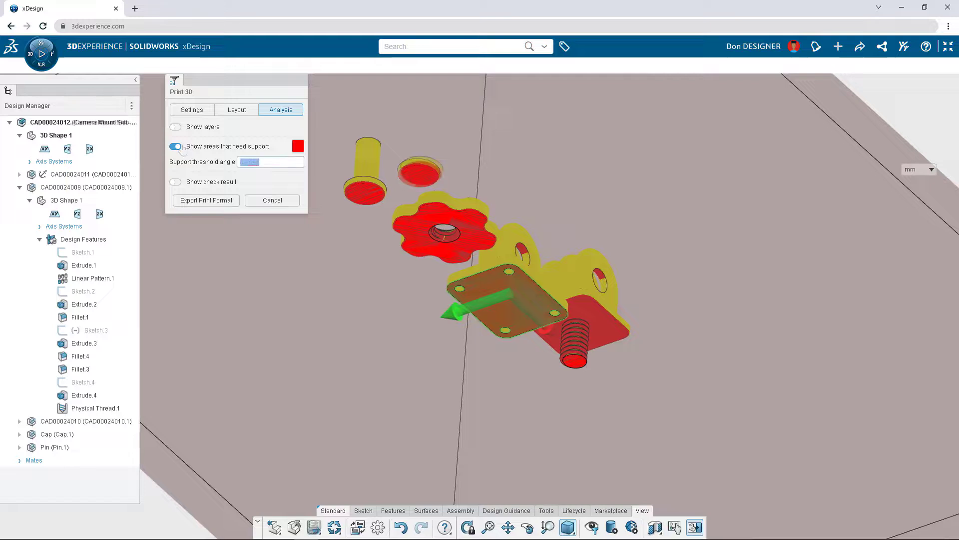
click(243, 162)
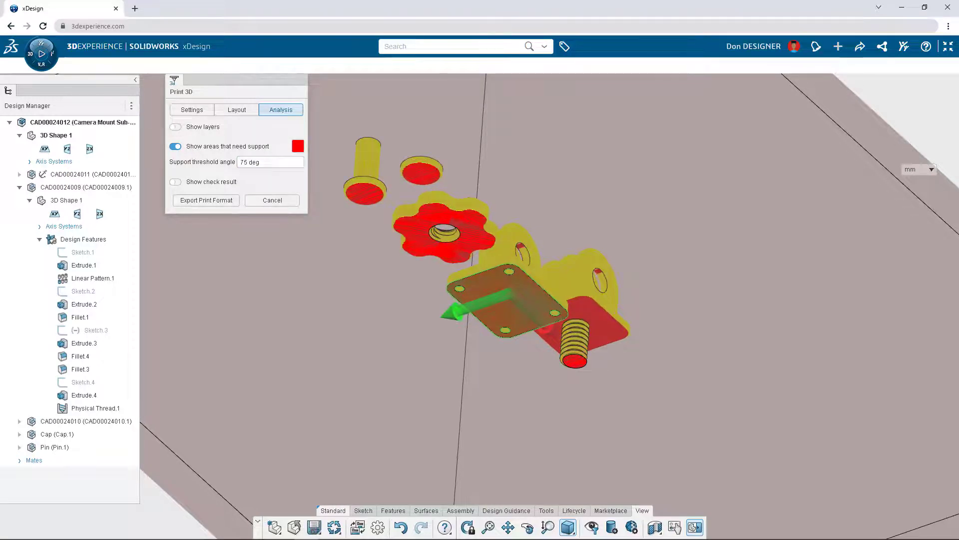